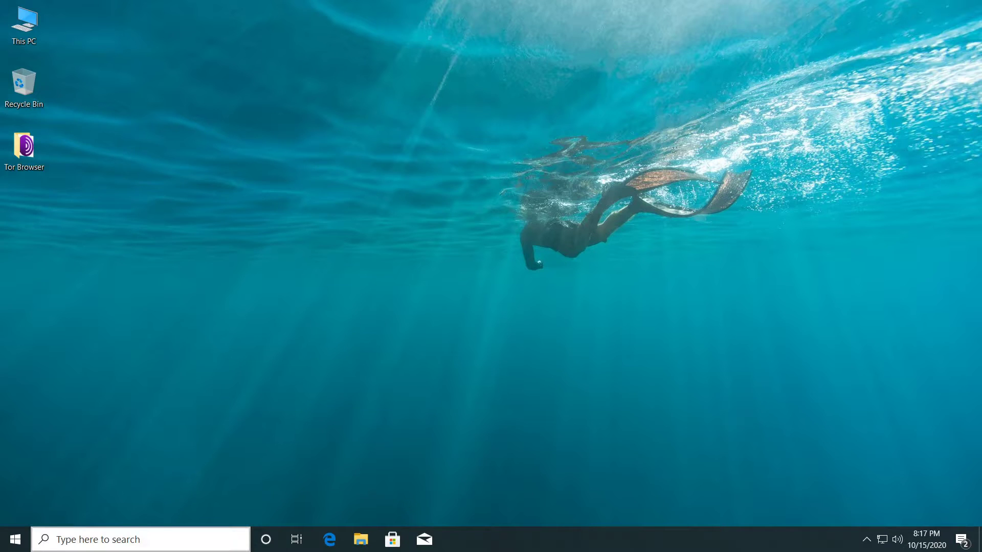
Open the Windows search panel from the taskbar search box.
{"action": "left_click", "coordinate": [142, 539]}
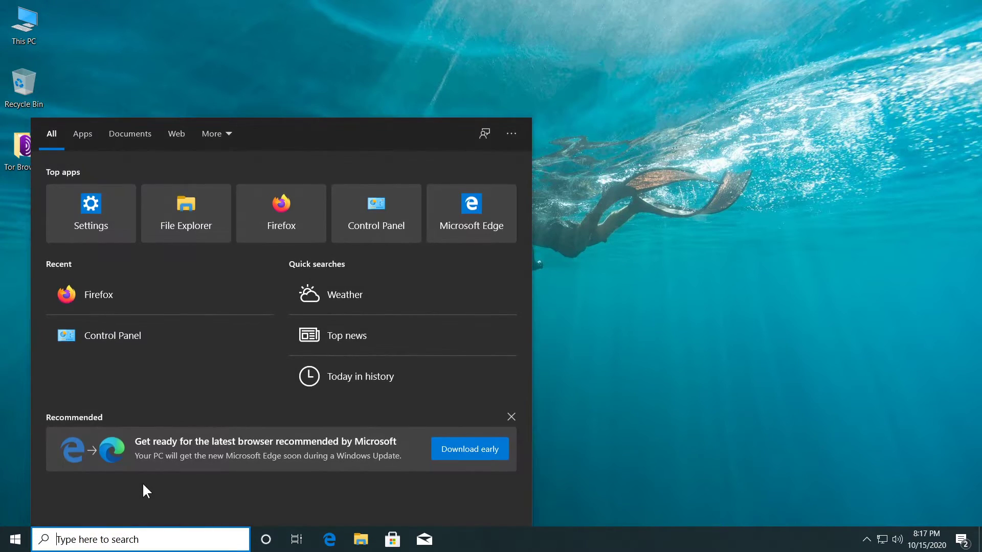
Enable Minimal Safe boot in System Configuration (msconfig) and restart into Safe Mode.
{"action": "type", "text": "msconfig"}
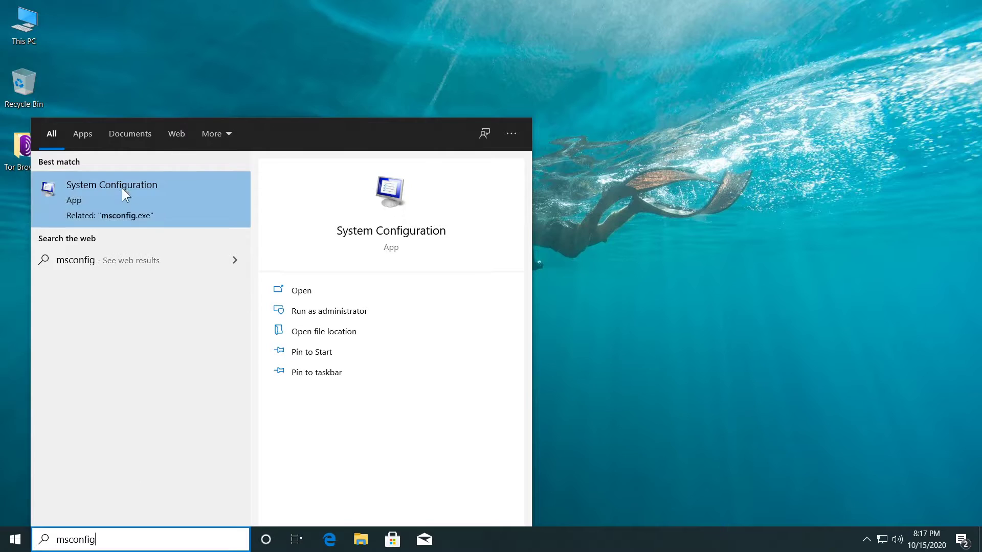
{"action": "left_click", "coordinate": [121, 188]}
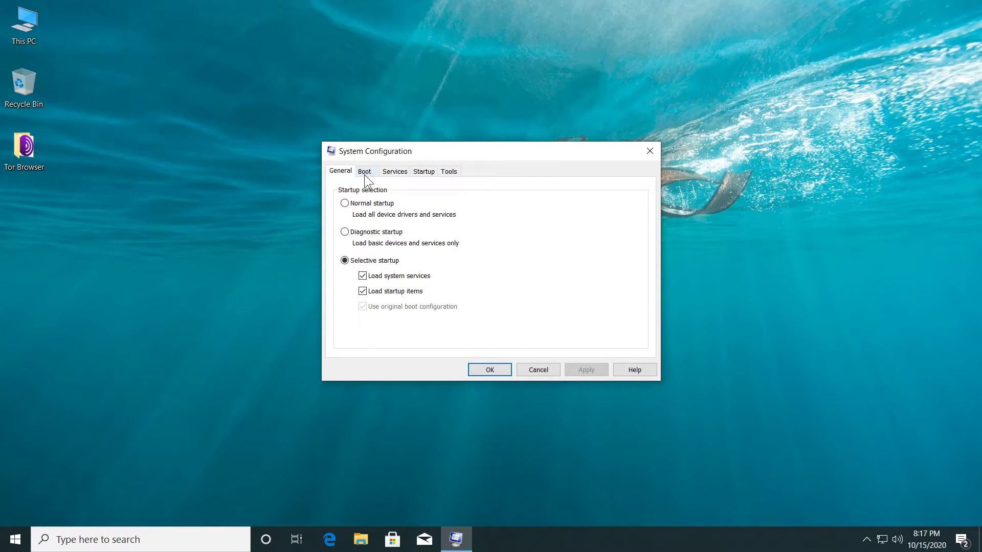
{"action": "left_click", "coordinate": [364, 173]}
{"action": "left_click", "coordinate": [360, 292]}
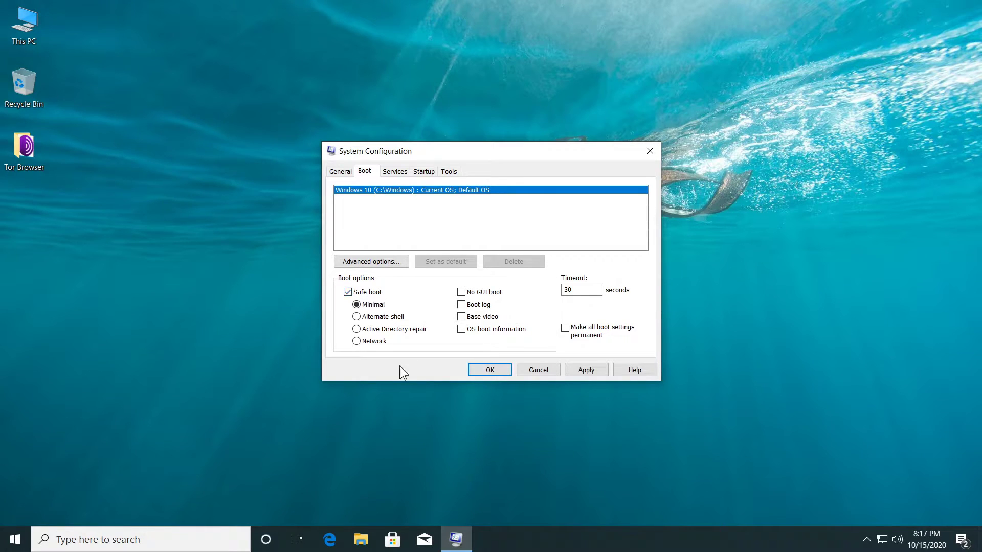
{"action": "left_click", "coordinate": [372, 343]}
{"action": "left_click", "coordinate": [358, 305]}
{"action": "left_click", "coordinate": [490, 370]}
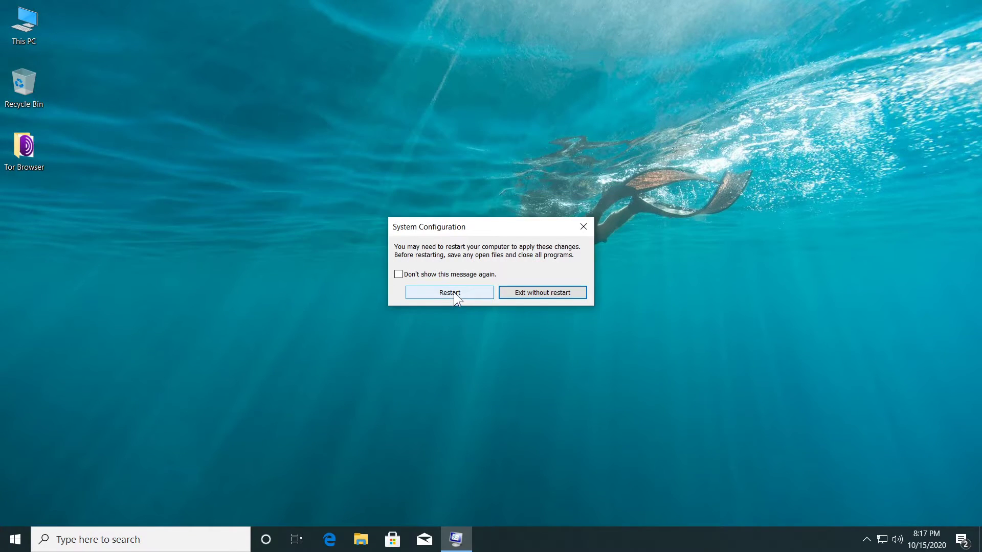
{"action": "left_click", "coordinate": [453, 293]}
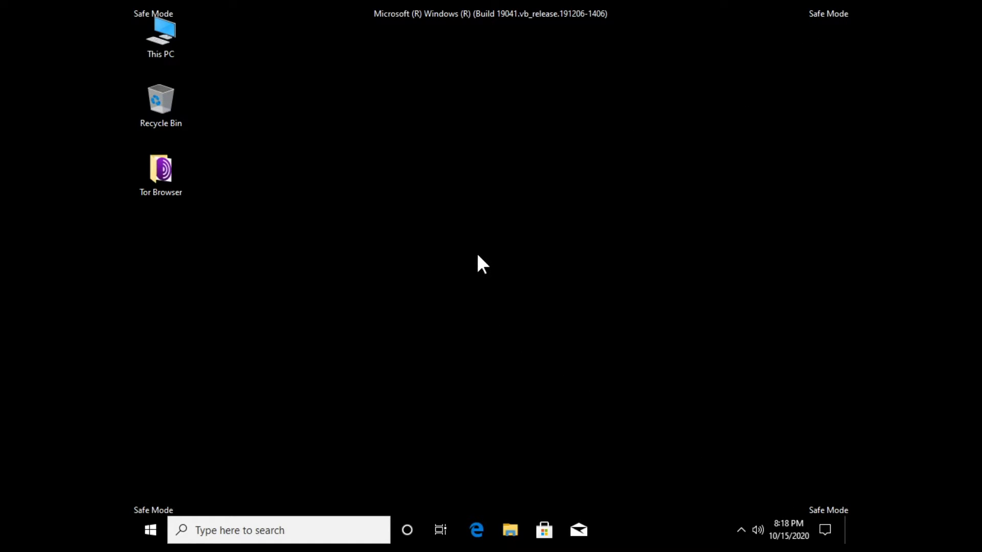
Launch Command Prompt as administrator by searching for cmd.
{"action": "right_click", "coordinate": [446, 190]}
{"action": "left_click", "coordinate": [385, 161]}
{"action": "left_click_drag", "start_coordinate": [425, 226], "coordinate": [664, 368]}
{"action": "left_click", "coordinate": [264, 532]}
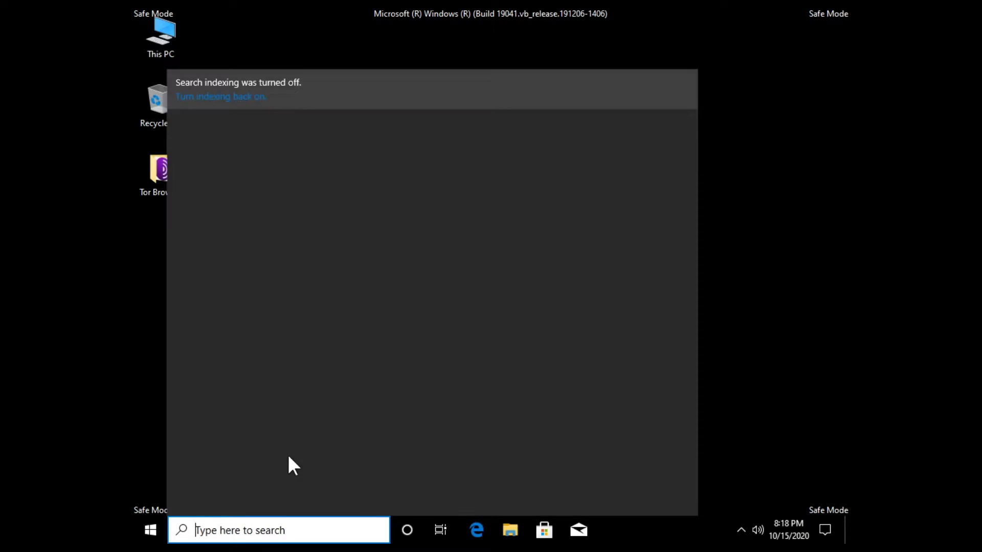
{"action": "type", "text": "cmd"}
{"action": "right_click", "coordinate": [268, 187]}
{"action": "left_click", "coordinate": [283, 200]}
Move the Command Prompt window higher on screen and focus the console.
{"action": "left_click_drag", "start_coordinate": [359, 130], "coordinate": [346, 113]}
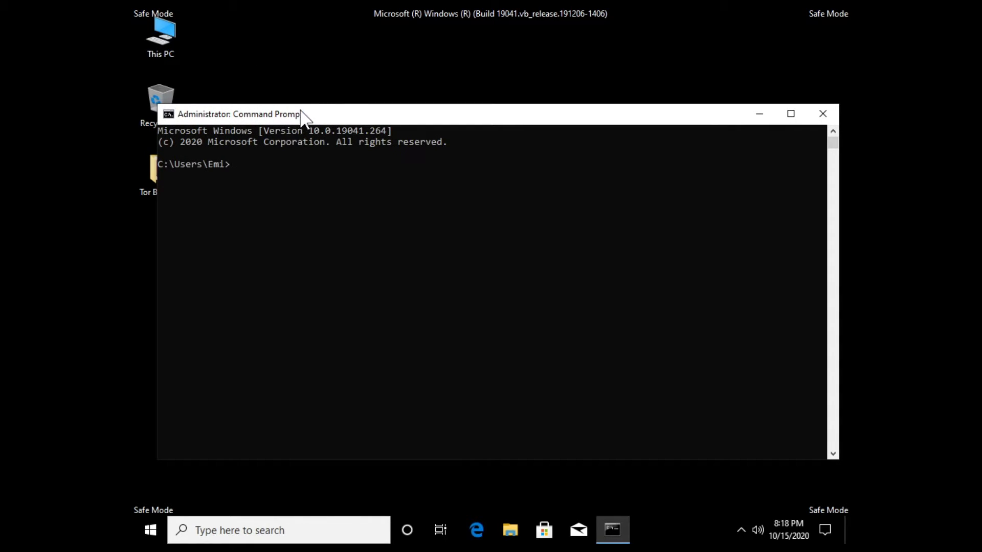
{"action": "left_click_drag", "start_coordinate": [305, 116], "coordinate": [315, 95]}
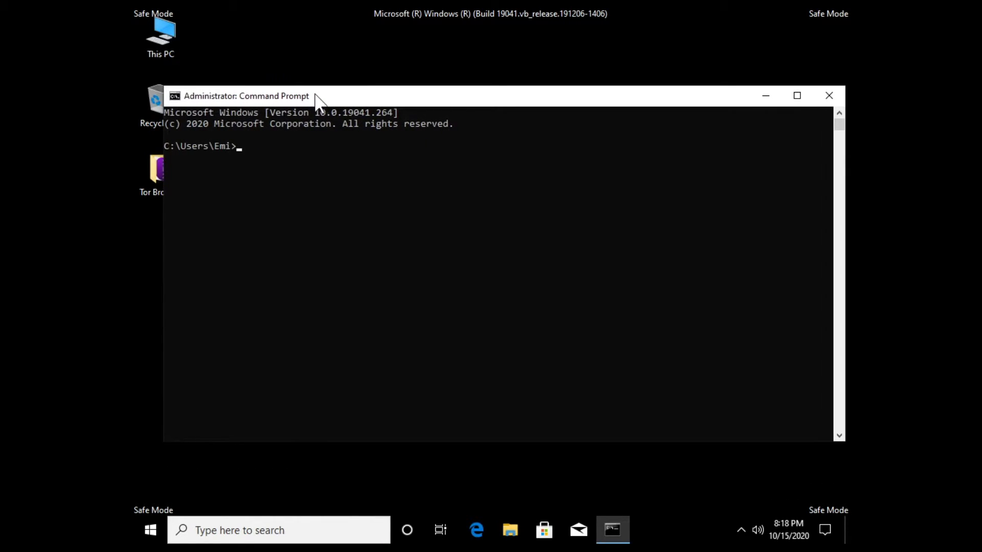
{"action": "left_click", "coordinate": [283, 170]}
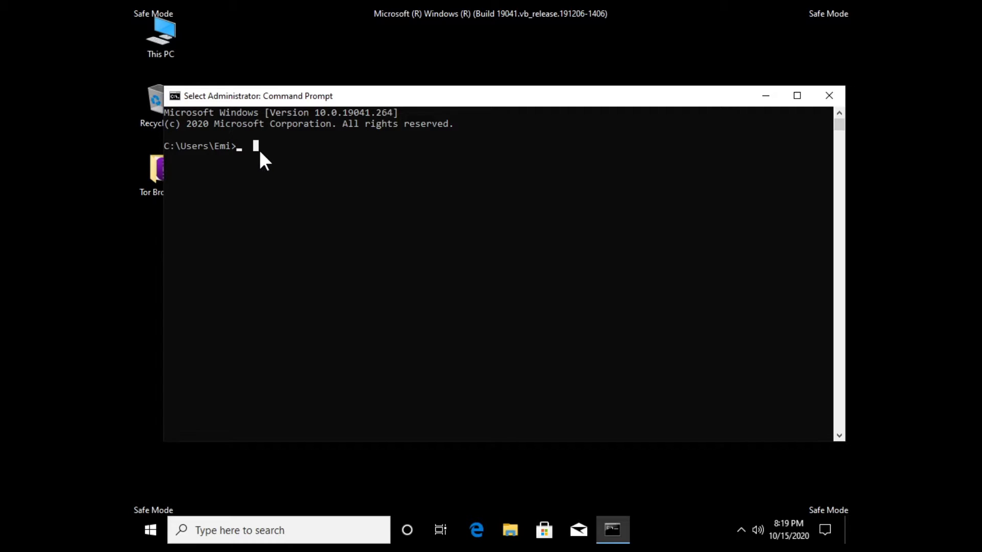
Run DISM.exe /Online /Cleanup-image /Restorehealth to repair the Windows image.
{"action": "type", "text": "DISM.exe"}
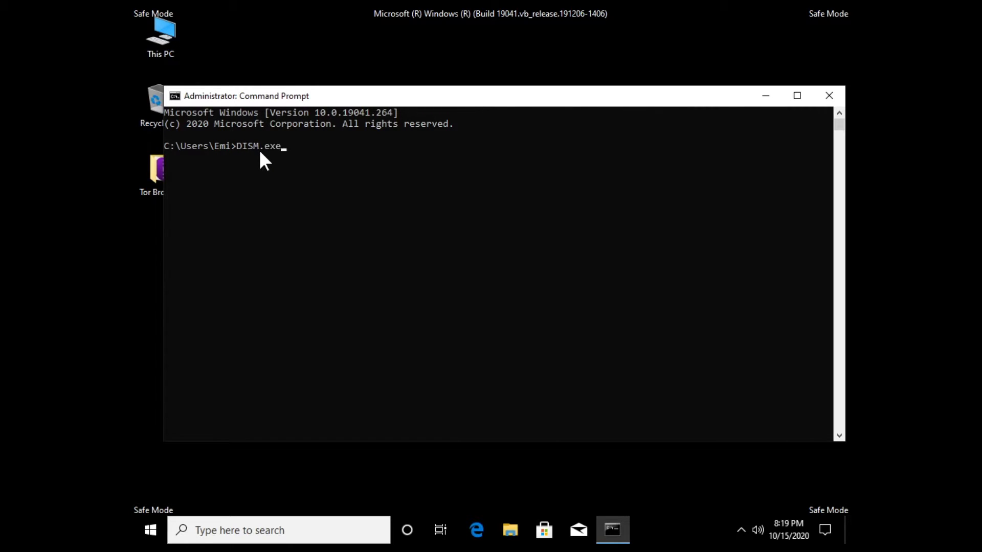
{"action": "type", "text": " /Online /Cleanup-image"}
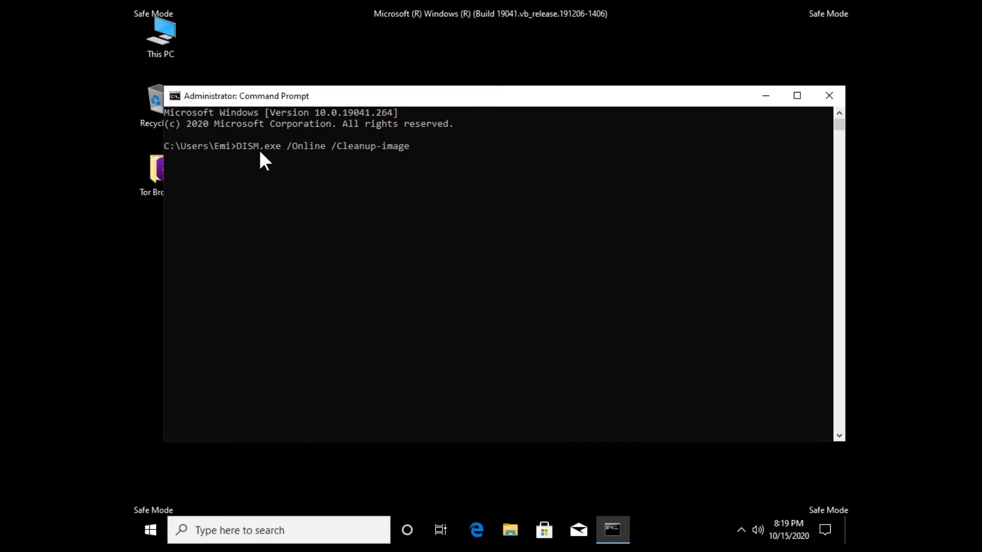
{"action": "type", "text": " /Restorehealth"}
{"action": "key", "text": "Return"}
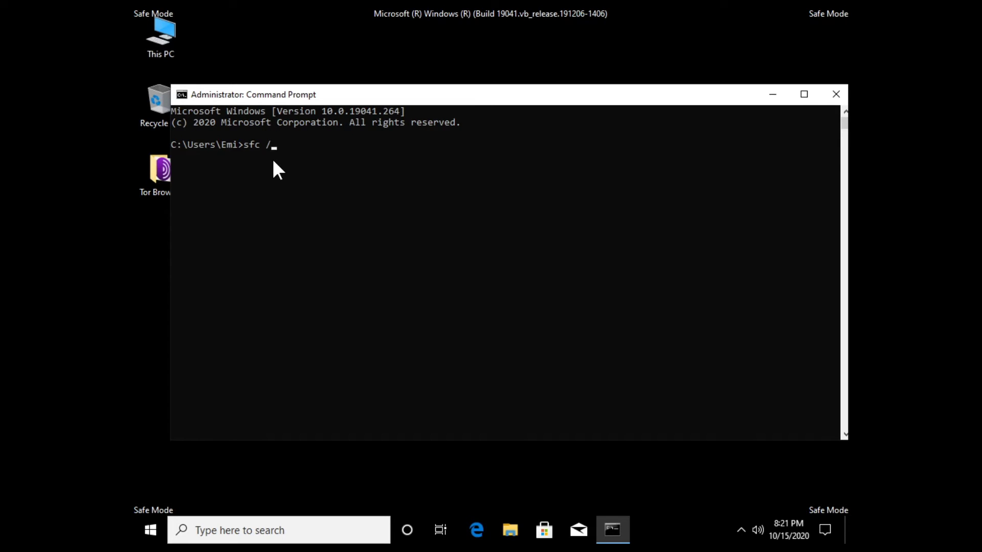
Complete the command as sfc /scannow and start the system file check.
{"action": "type", "text": "cannow"}
{"action": "key", "text": "Return"}
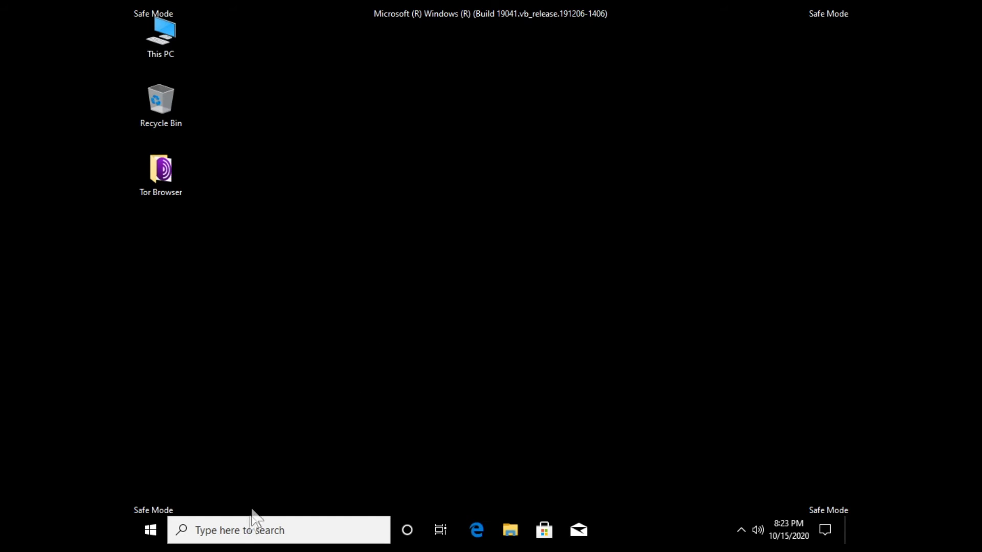
Uncheck Safe boot on msconfig's Boot tab, apply it, and restart to leave Safe Mode.
{"action": "left_click", "coordinate": [238, 533]}
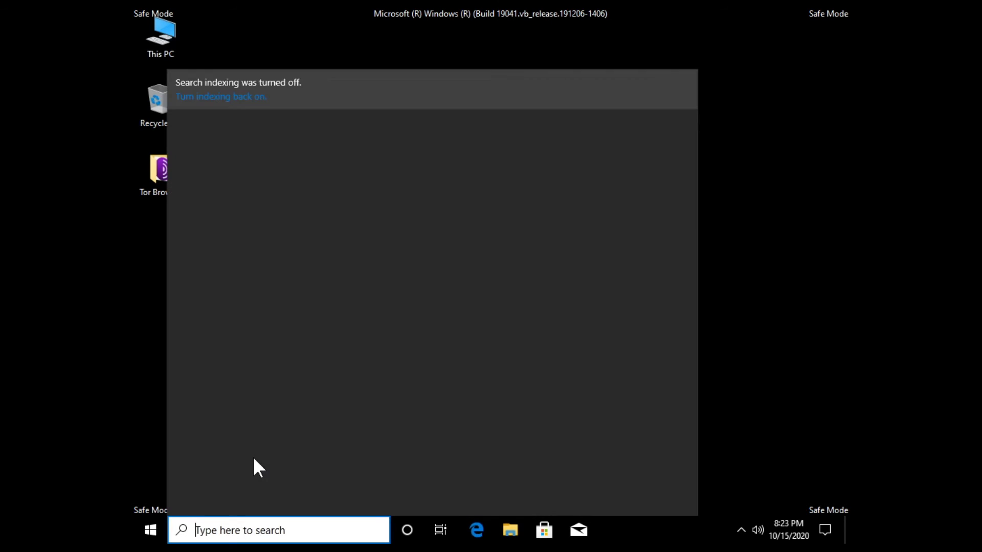
{"action": "type", "text": "msconfig"}
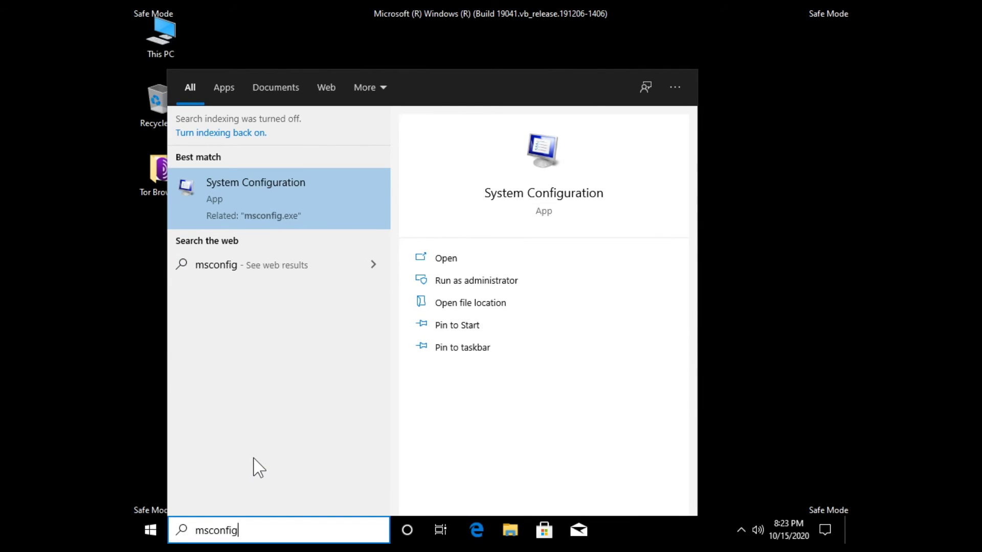
{"action": "left_click", "coordinate": [271, 190]}
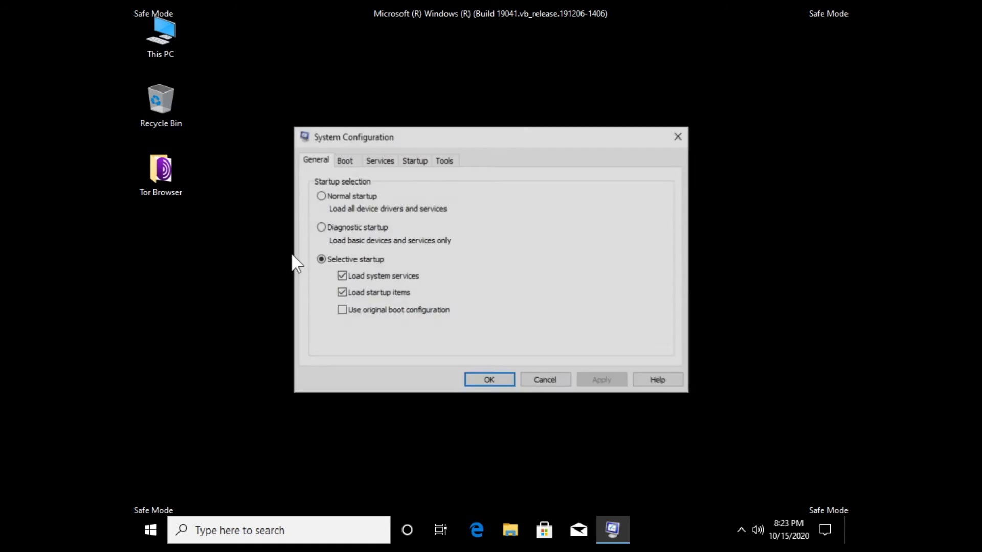
{"action": "left_click", "coordinate": [343, 159]}
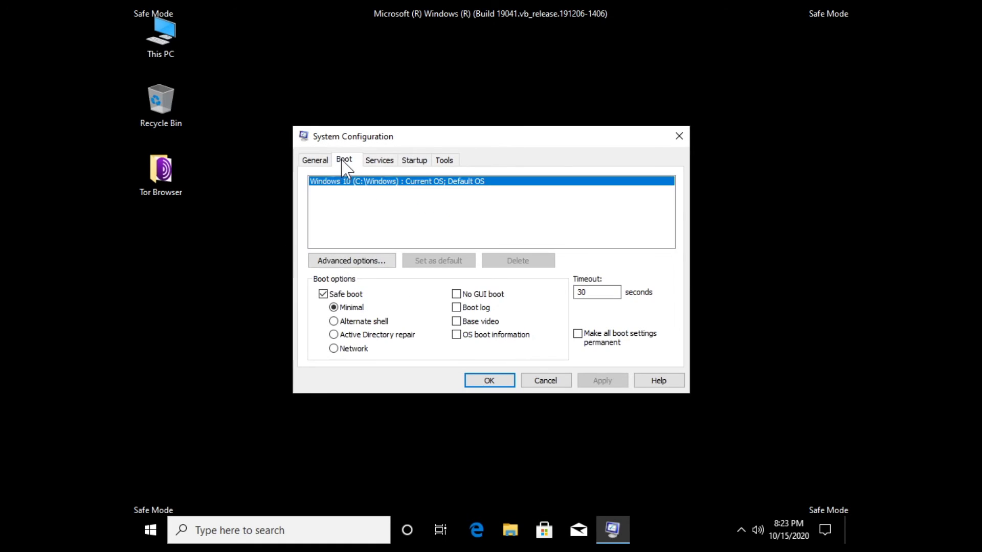
{"action": "left_click", "coordinate": [323, 294]}
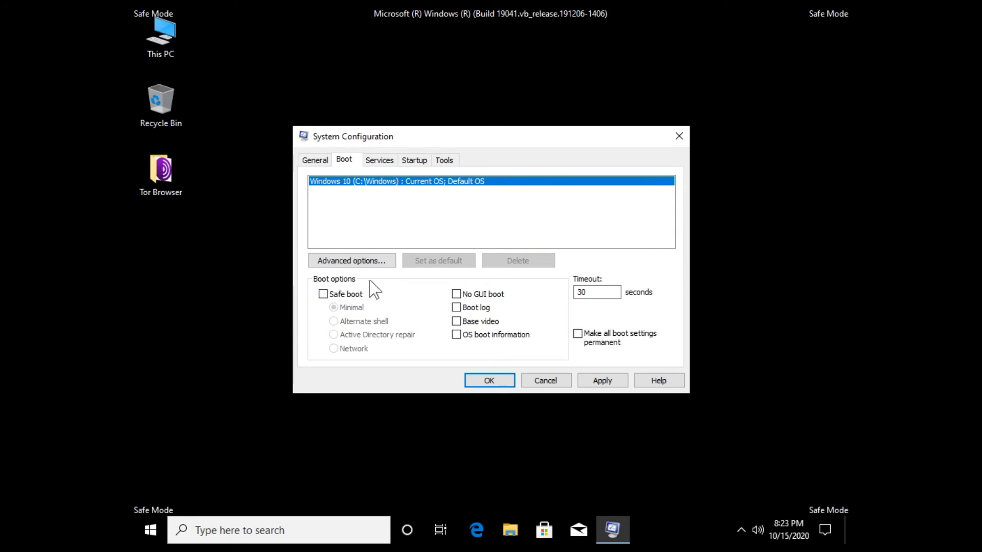
{"action": "left_click", "coordinate": [602, 381]}
{"action": "left_click", "coordinate": [512, 385]}
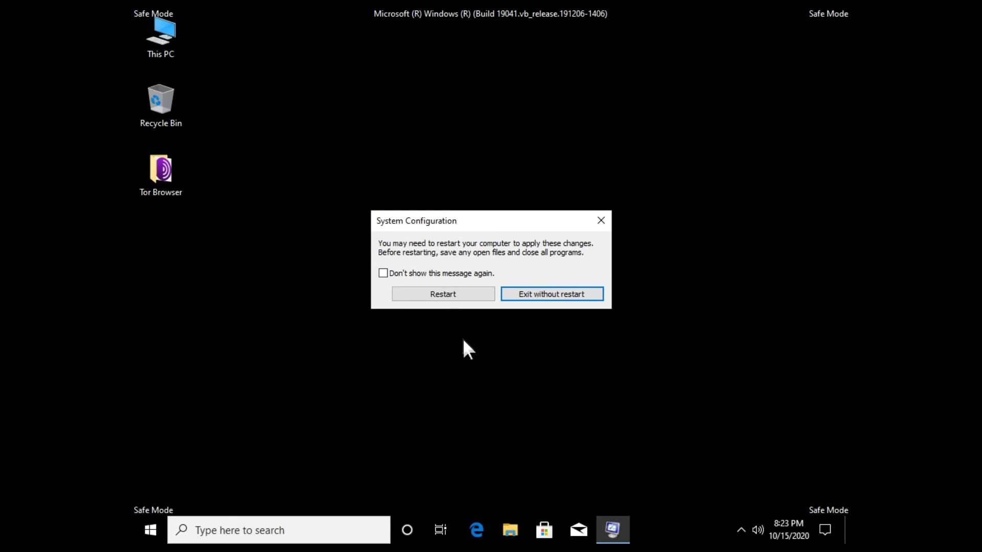
{"action": "left_click", "coordinate": [455, 296]}
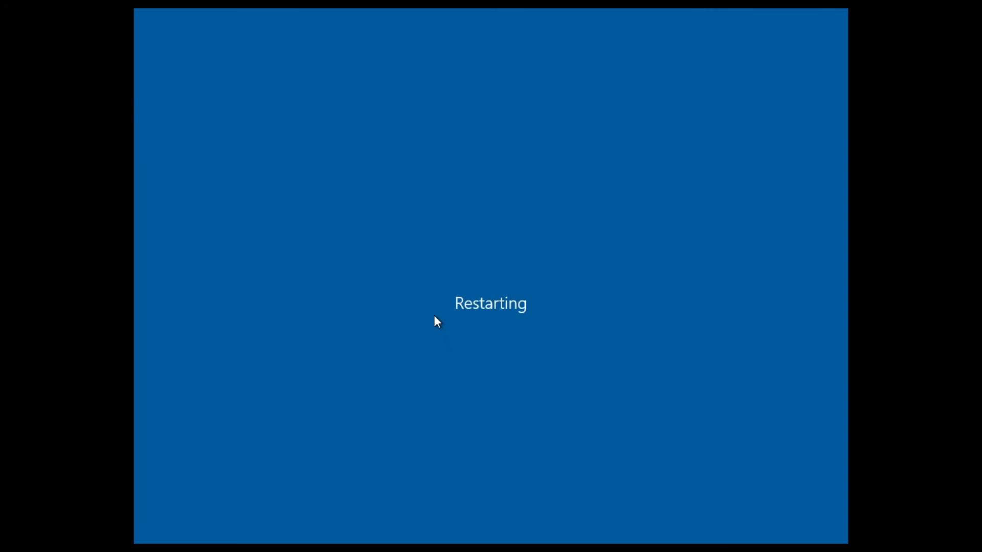